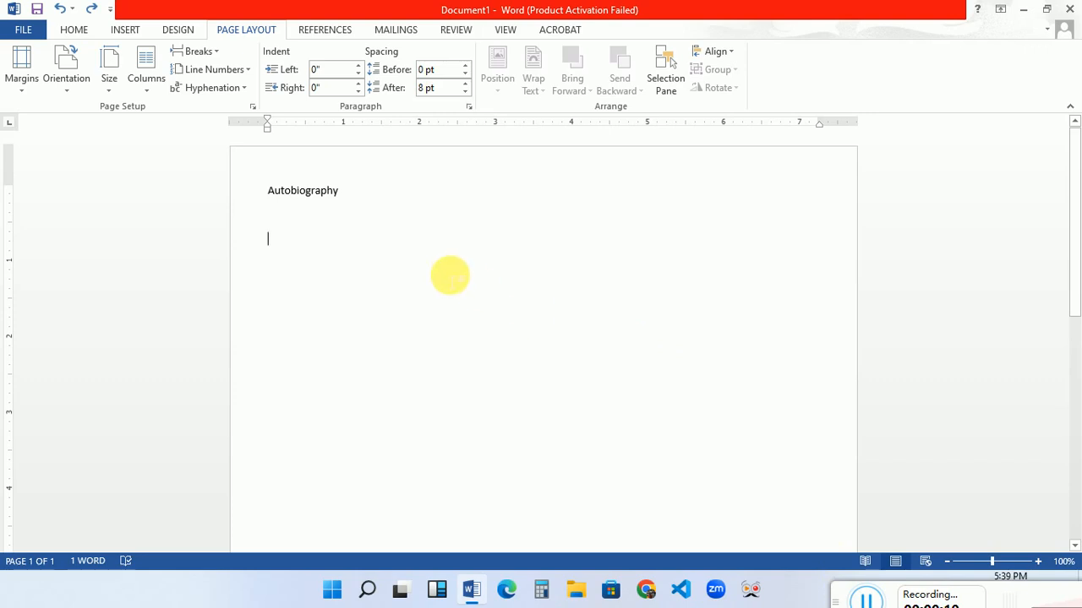
- Replace the old text with the title lines 'autobiography' and 'on My'
{"action": "key", "text": "BackSpace"}
{"action": "key", "text": "BackSpace"}
{"action": "key", "text": "BackSpace"}
{"action": "key", "text": "BackSpace"}
{"action": "key", "text": "BackSpace"}
{"action": "key", "text": "BackSpace"}
{"action": "key", "text": "BackSpace"}
{"action": "key", "text": "BackSpace"}
{"action": "key", "text": "BackSpace"}
{"action": "key", "text": "BackSpace"}
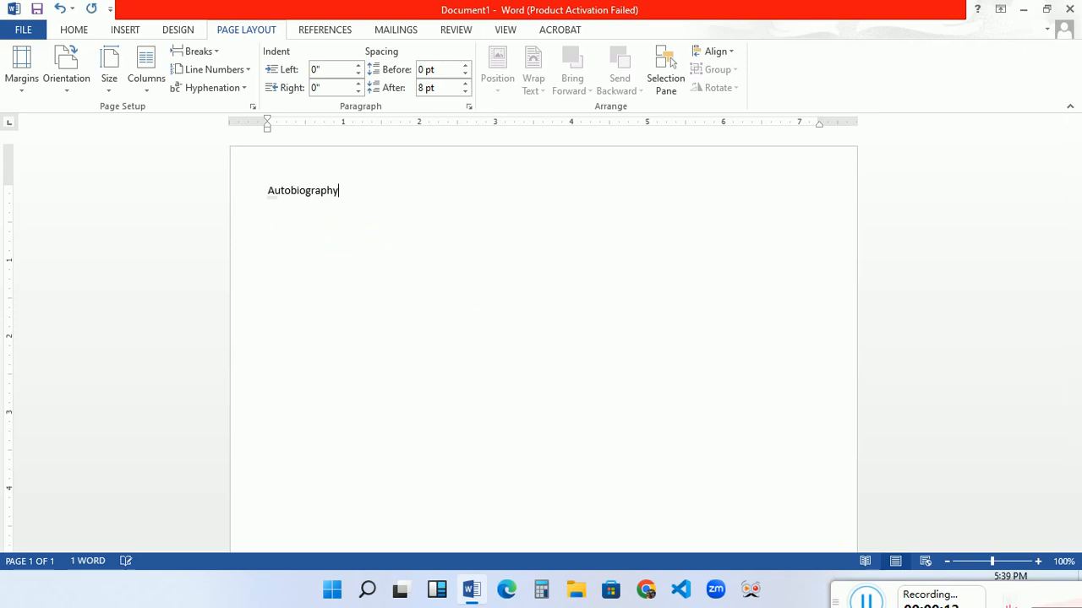
{"action": "key", "text": "BackSpace"}
{"action": "key", "text": "BackSpace"}
{"action": "key", "text": "BackSpace"}
{"action": "key", "text": "BackSpace"}
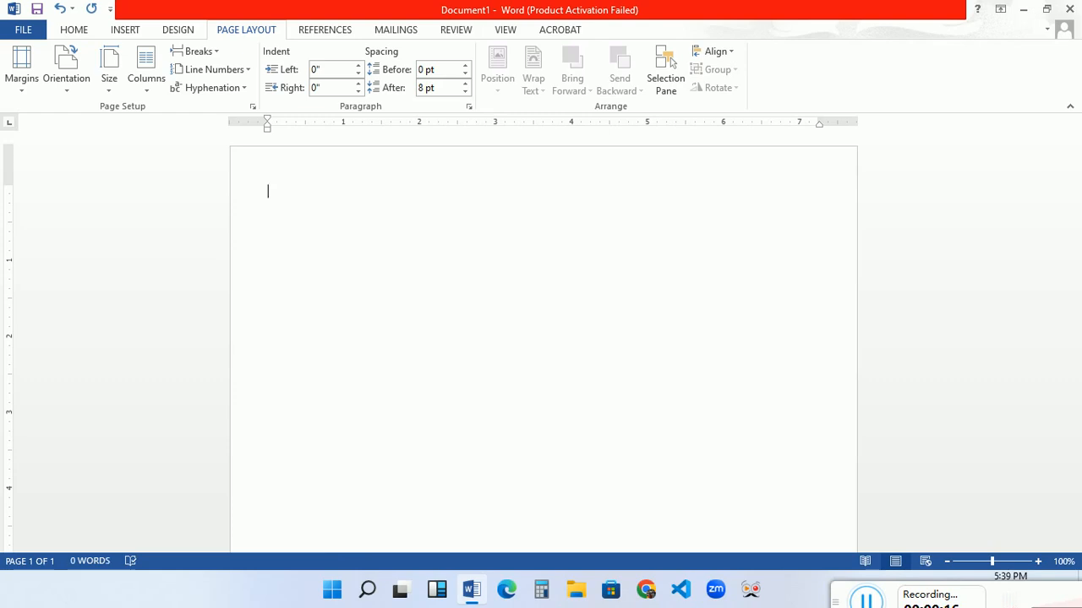
{"action": "type", "text": "autobiograp"}
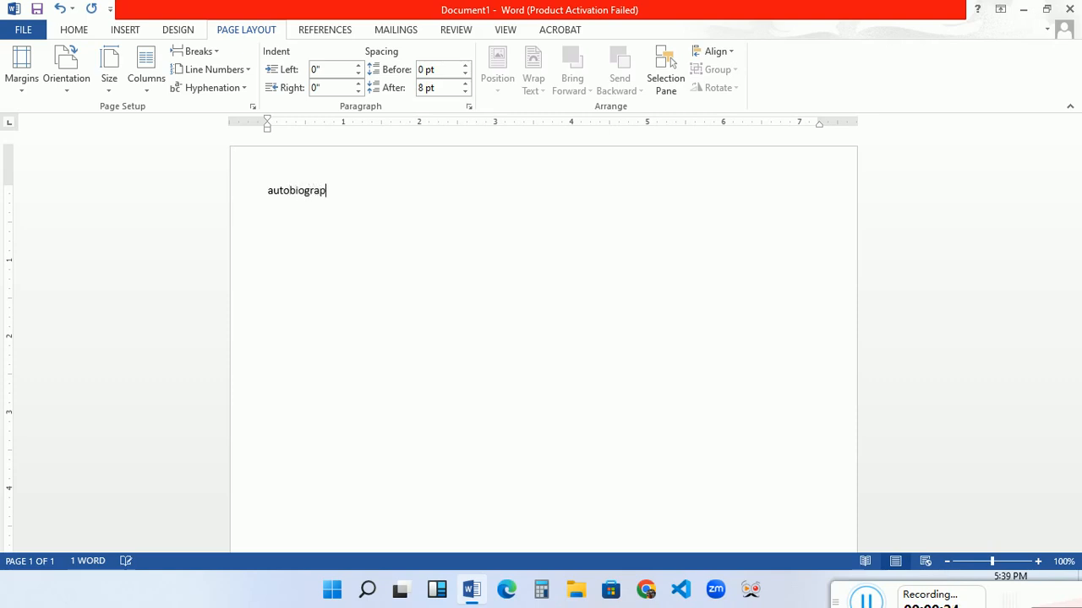
{"action": "type", "text": "hy"}
{"action": "key", "text": "Return"}
{"action": "type", "text": "on M"}
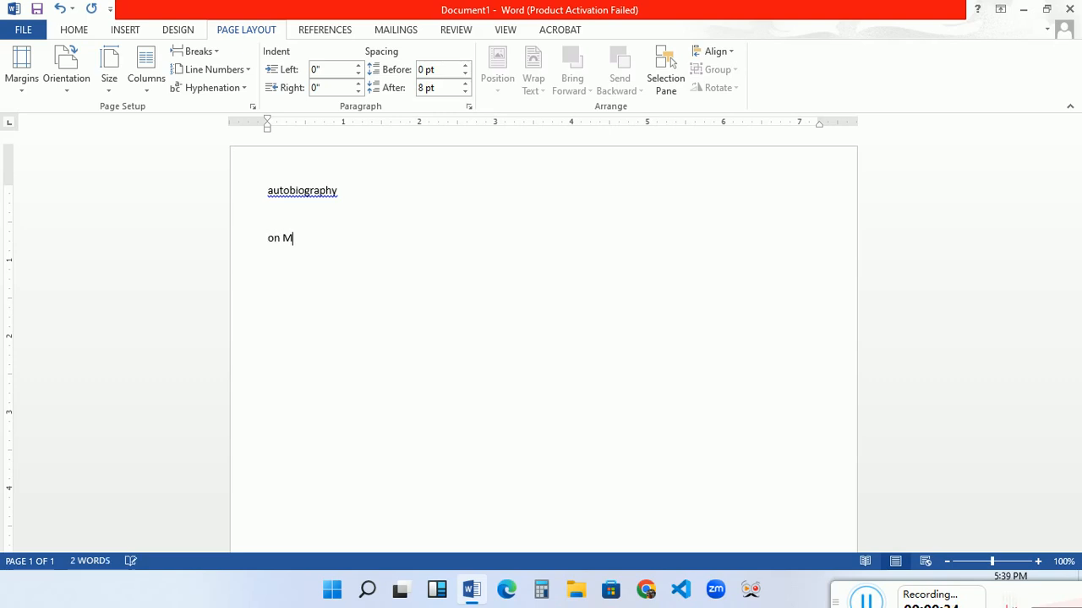
{"action": "type", "text": "y"}
{"action": "key", "text": "Return"}
- Add the 'Persoal Life' and 'EXPERIENCE' lines, then begin a new line with 'This'
{"action": "type", "text": "Perc"}
{"action": "key", "text": "BackSpace"}
{"action": "type", "text": "soal Life"}
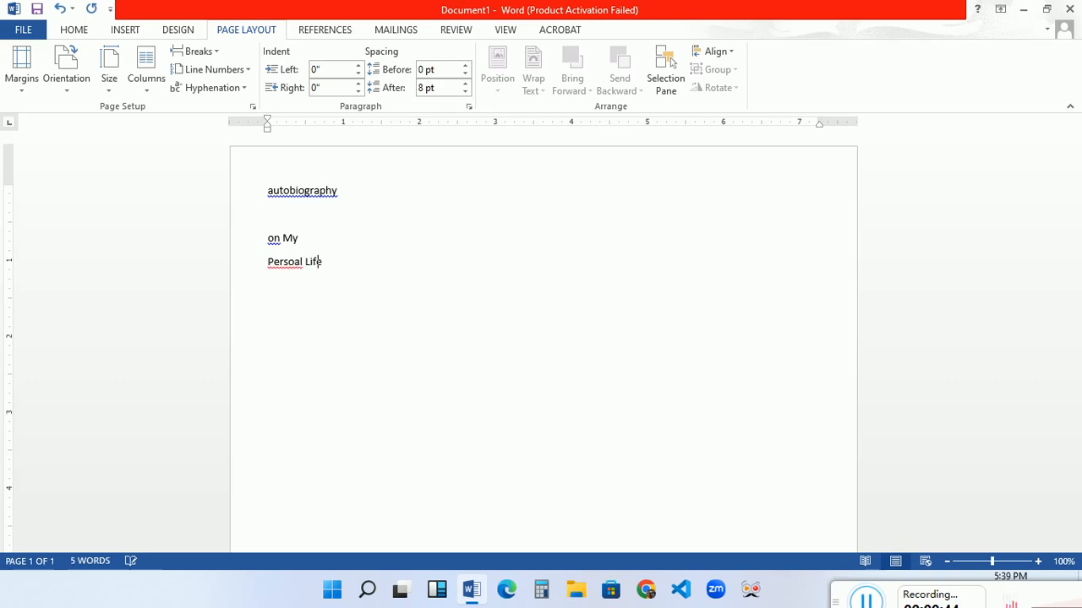
{"action": "key", "text": "Return"}
{"action": "key", "text": "Return"}
{"action": "type", "text": "EXPERIENCE"}
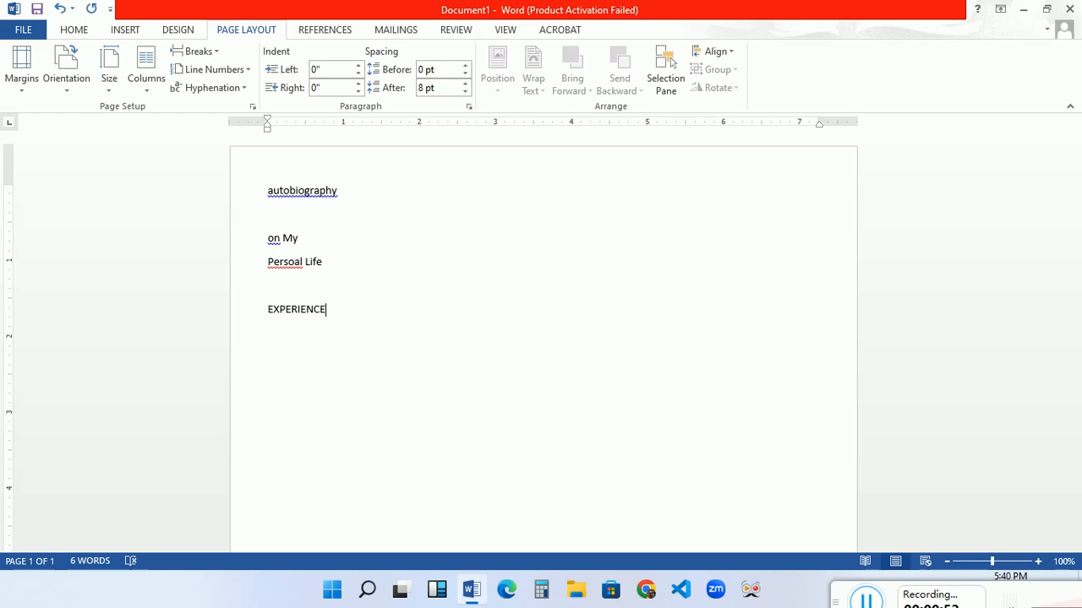
{"action": "key", "text": "Return"}
{"action": "key", "text": "Return"}
{"action": "type", "text": "Thiss"}
{"action": "key", "text": "BackSpace"}
{"action": "key", "text": "BackSpace"}
{"action": "type", "text": "is"}
- Type the line 'This book ios compiled by' followed by the author's name
{"action": "key", "text": "BackSpace"}
{"action": "key", "text": "BackSpace"}
{"action": "key", "text": "BackSpace"}
{"action": "key", "text": "BackSpace"}
{"action": "type", "text": "is compiled"}
{"action": "key", "text": "BackSpace"}
{"action": "key", "text": "BackSpace"}
{"action": "key", "text": "BackSpace"}
{"action": "key", "text": "BackSpace"}
{"action": "key", "text": "BackSpace"}
{"action": "key", "text": "BackSpace"}
{"action": "key", "text": "BackSpace"}
{"action": "key", "text": "BackSpace"}
{"action": "key", "text": "BackSpace"}
{"action": "key", "text": "BackSpace"}
{"action": "key", "text": "BackSpace"}
{"action": "key", "text": "BackSpace"}
{"action": "key", "text": "BackSpace"}
{"action": "type", "text": "book ios compil"}
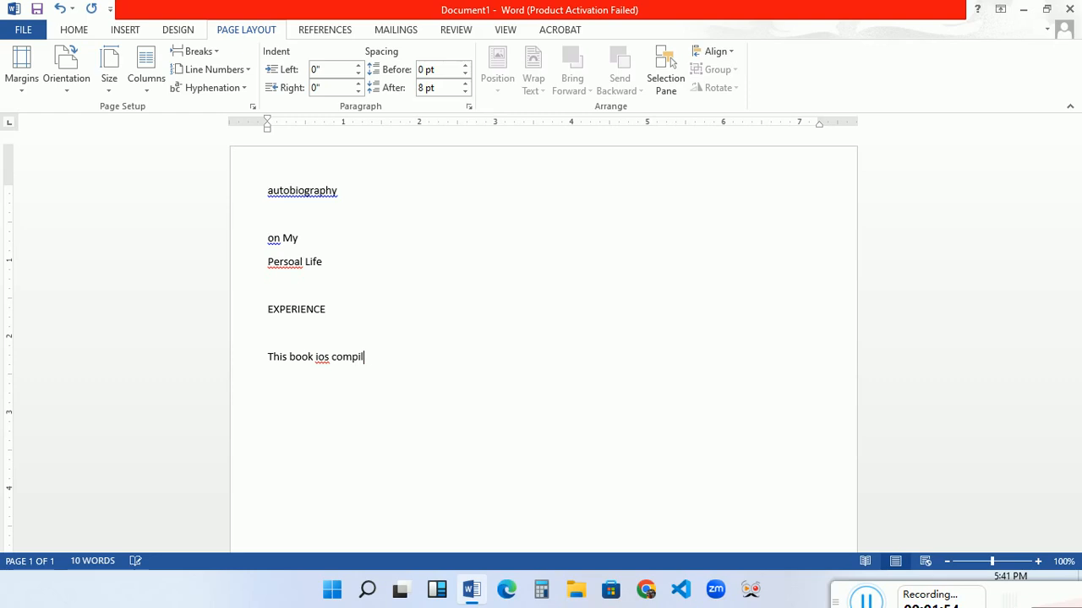
{"action": "type", "text": "ed "}
{"action": "type", "text": "by "}
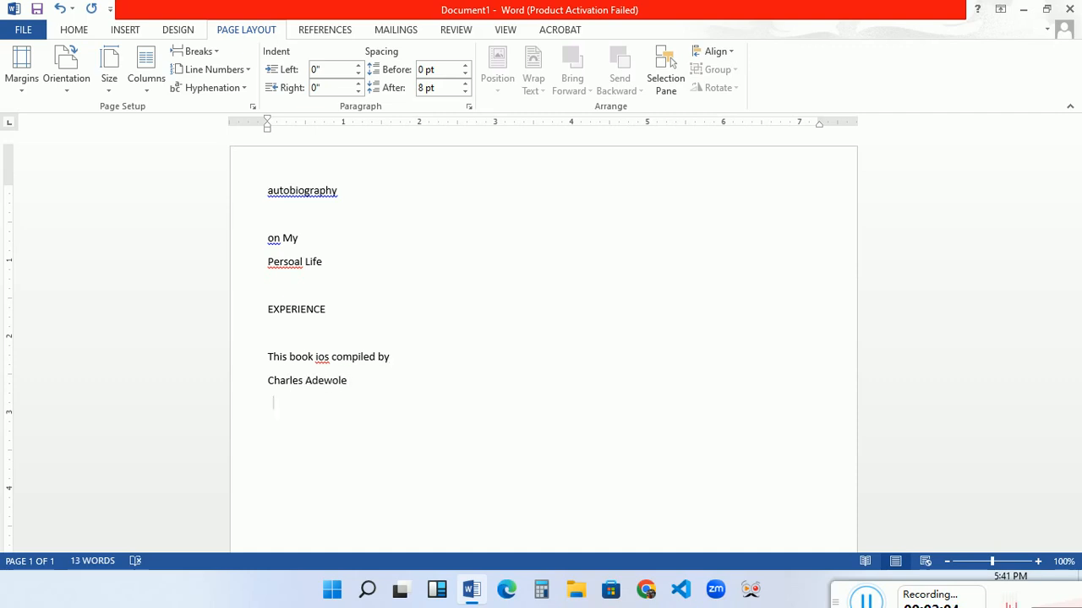
{"action": "key", "text": "Return"}
- Add the lines 'As a Project in stage One Class' and 'At zealtech academy.'
{"action": "type", "text": "As a Project in s"}
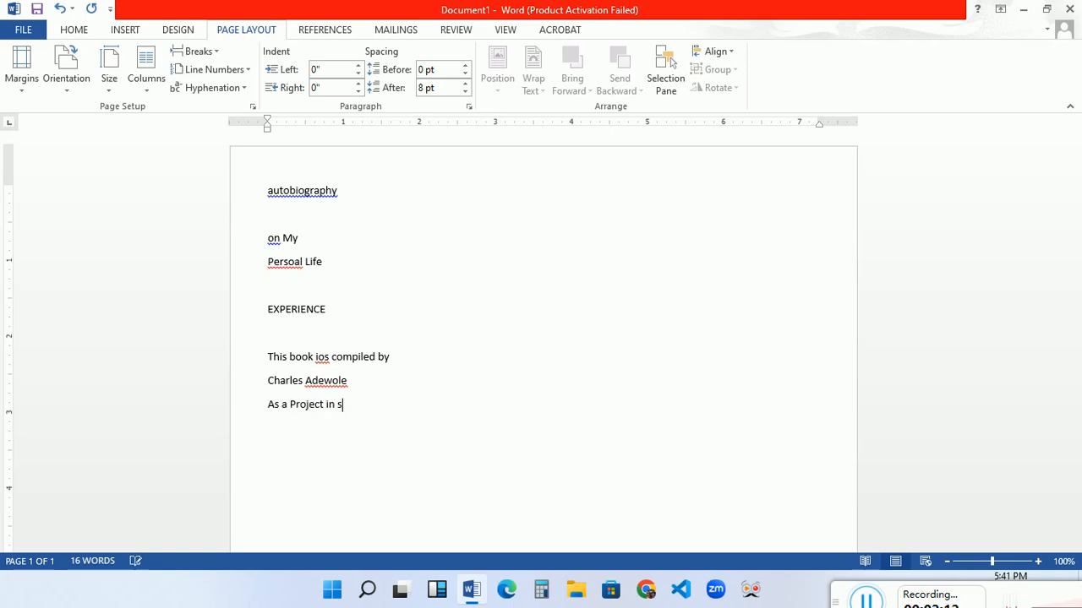
{"action": "type", "text": "tage One Class"}
{"action": "key", "text": "Return"}
{"action": "type", "text": "At z"}
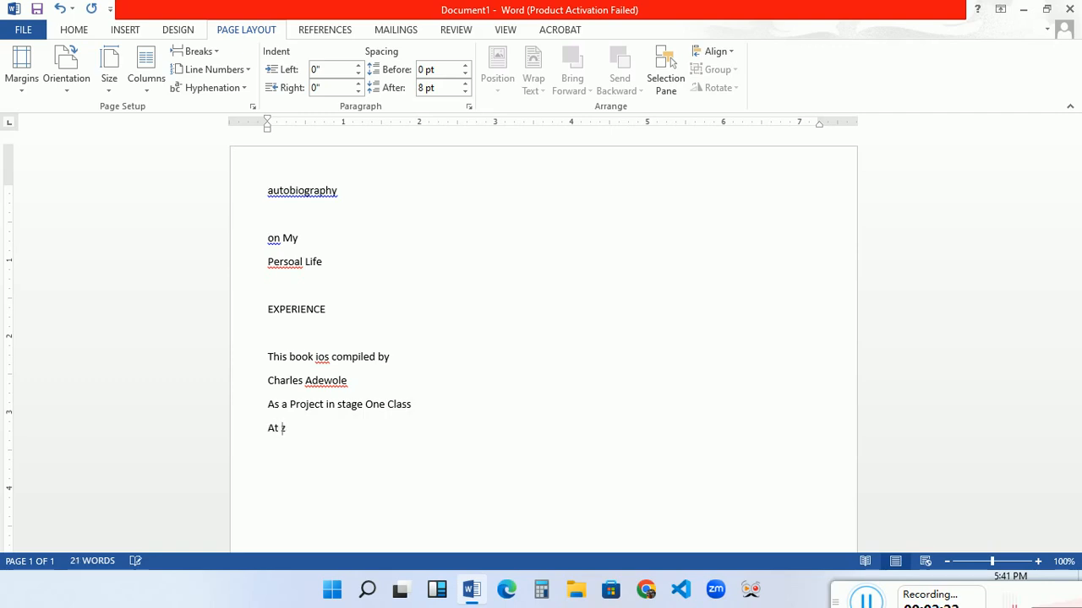
{"action": "type", "text": "ealtech academy."}
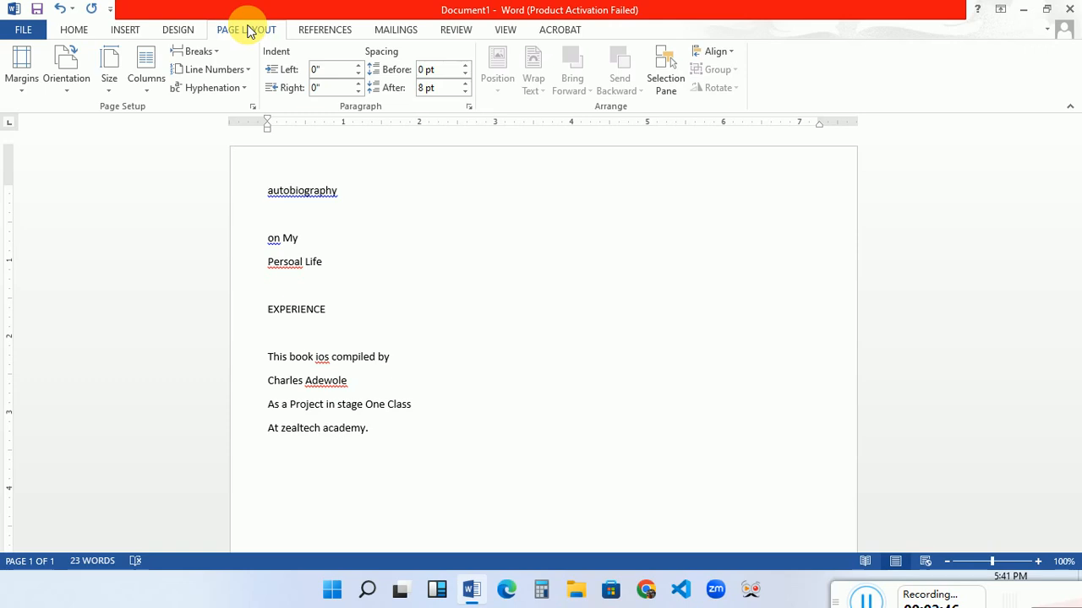
- Set the paper size to A4 and apply Narrow margins
{"action": "left_click", "coordinate": [109, 91]}
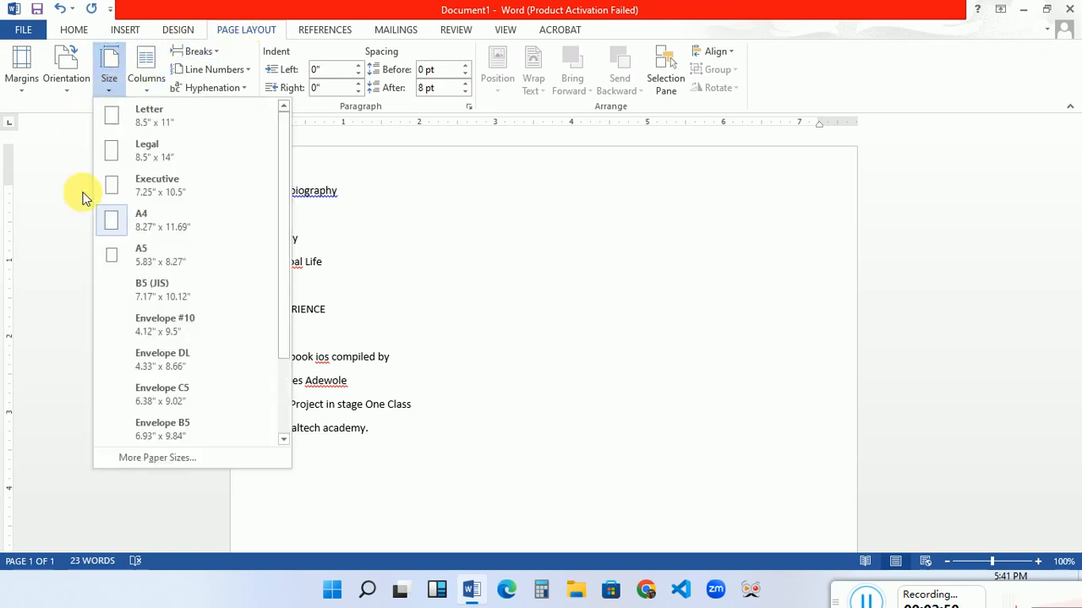
{"action": "left_click", "coordinate": [150, 224]}
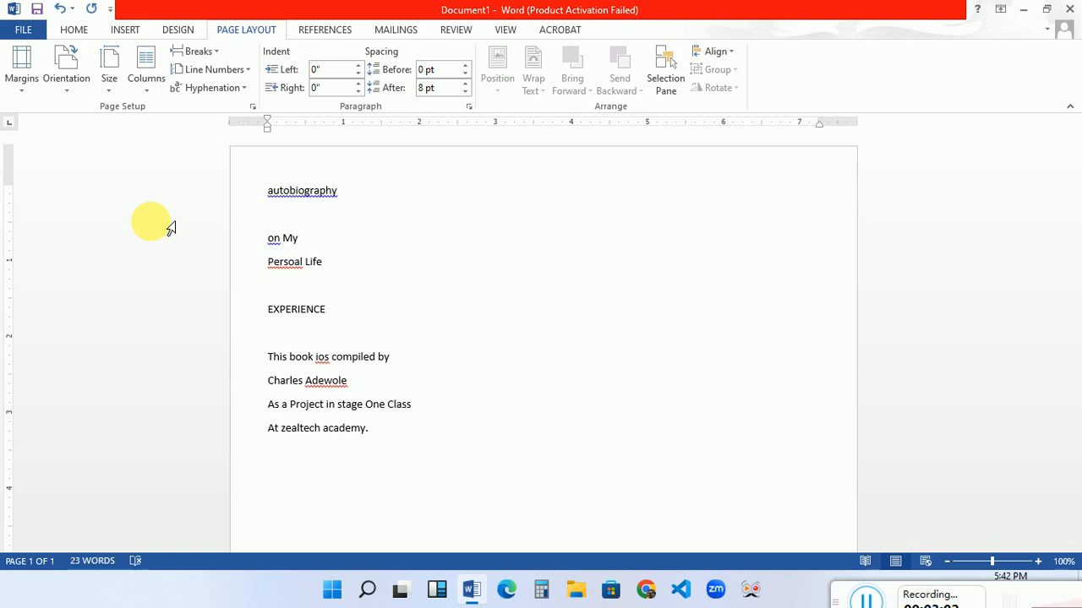
{"action": "left_click", "coordinate": [22, 83]}
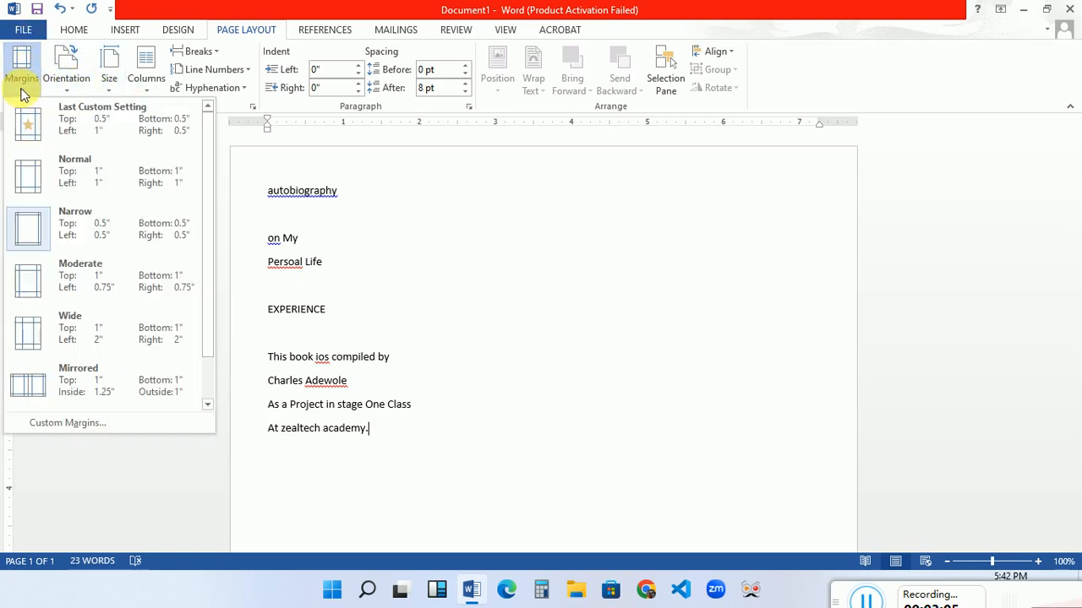
{"action": "left_click", "coordinate": [85, 237]}
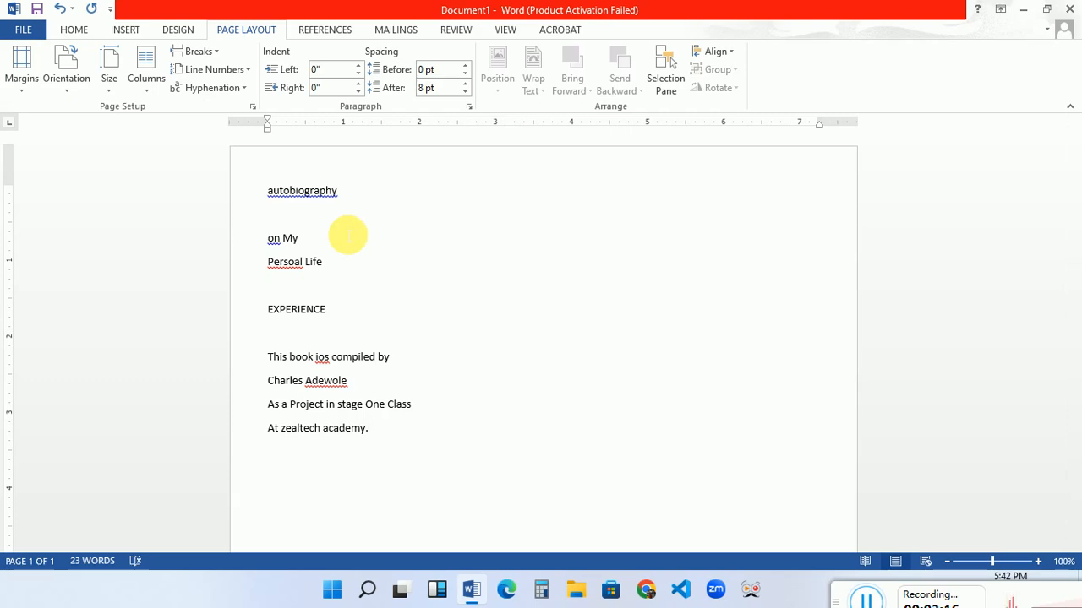
- Center the four title lines, autobiography through EXPERIENCE, then select the credit lines
{"action": "left_click_drag", "start_coordinate": [268, 194], "coordinate": [279, 221]}
{"action": "left_click_drag", "start_coordinate": [357, 262], "coordinate": [398, 318]}
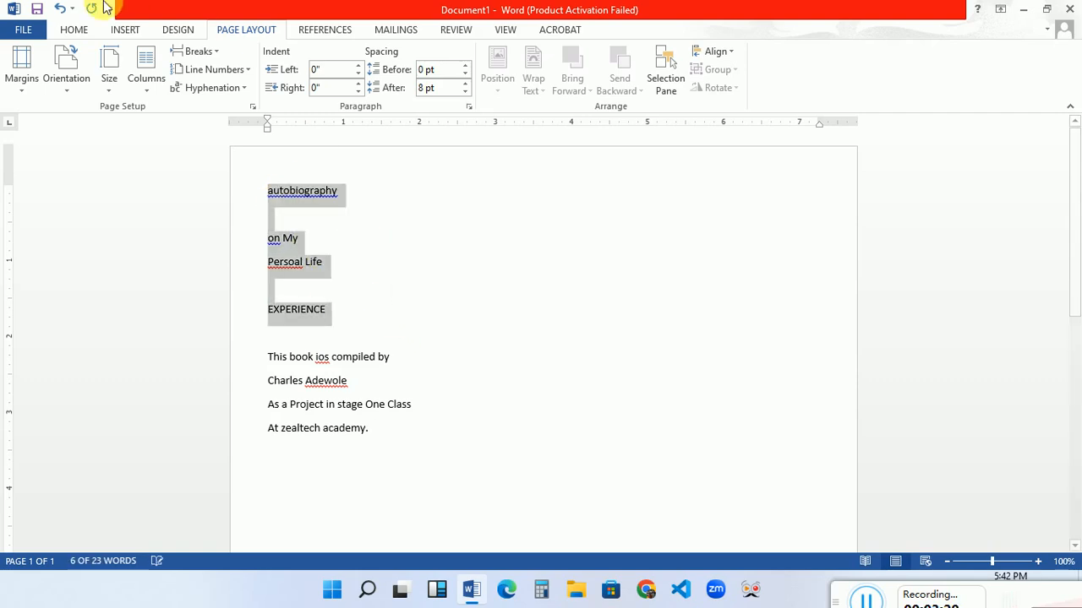
{"action": "left_click", "coordinate": [76, 29]}
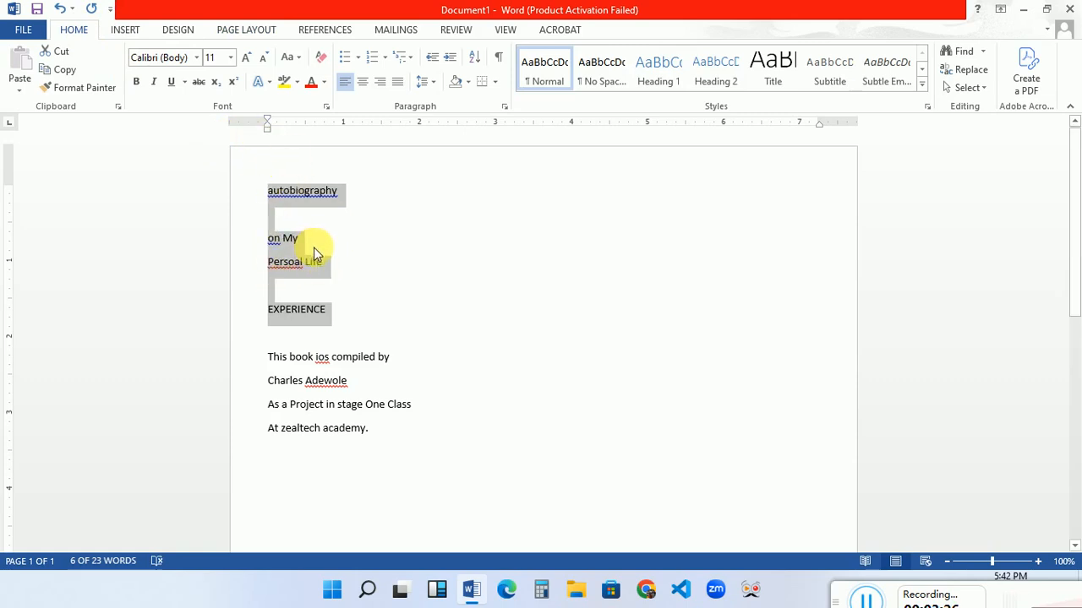
{"action": "left_click", "coordinate": [365, 82]}
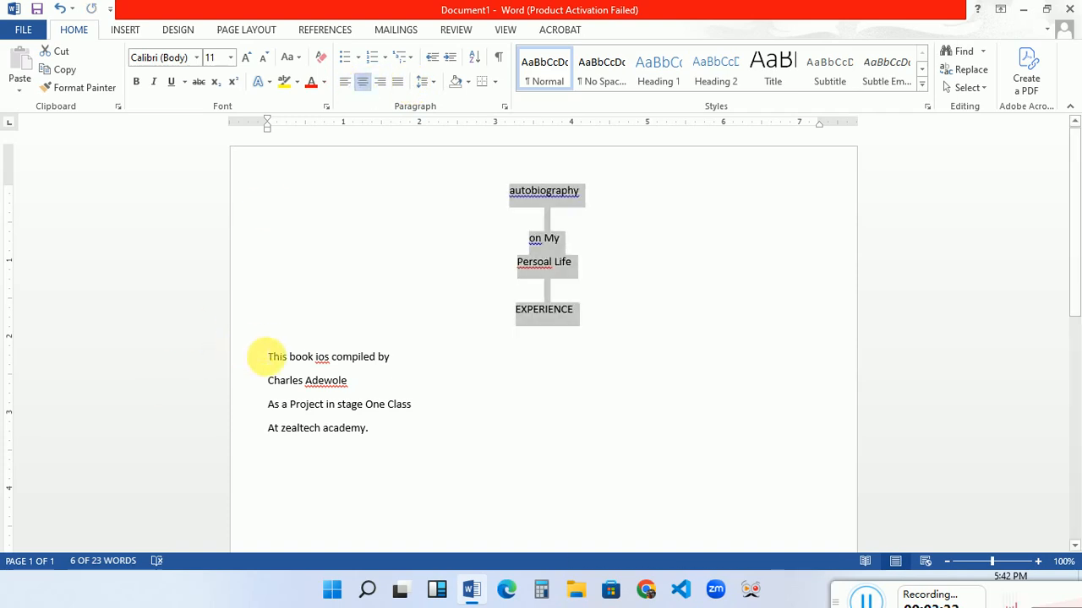
{"action": "left_click", "coordinate": [268, 357]}
{"action": "left_click_drag", "start_coordinate": [268, 357], "coordinate": [459, 459]}
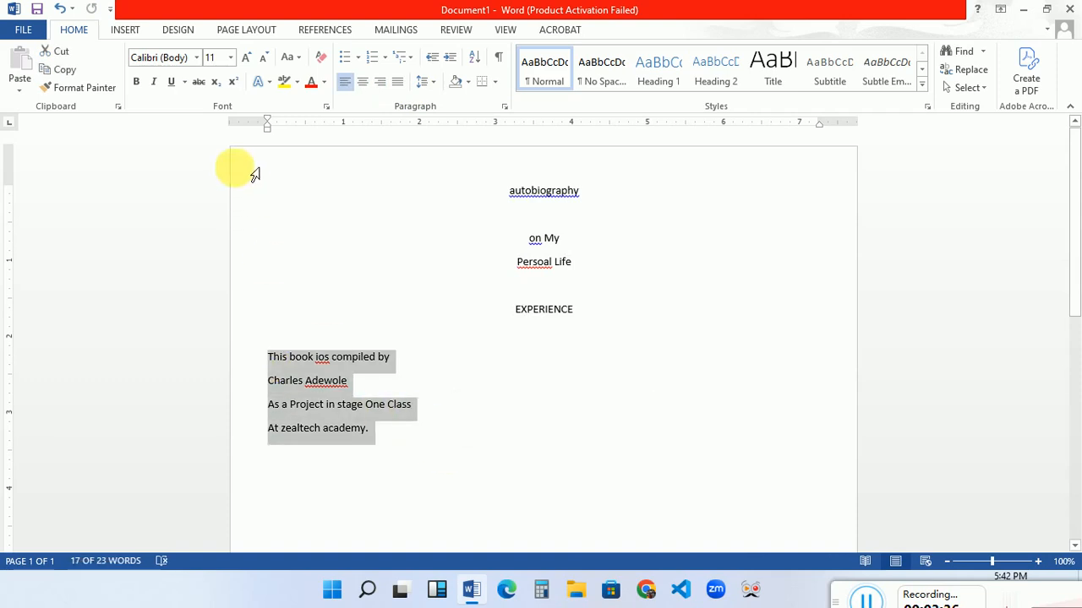
- Right-align the four credit lines, then select the title lines
{"action": "left_click", "coordinate": [382, 88]}
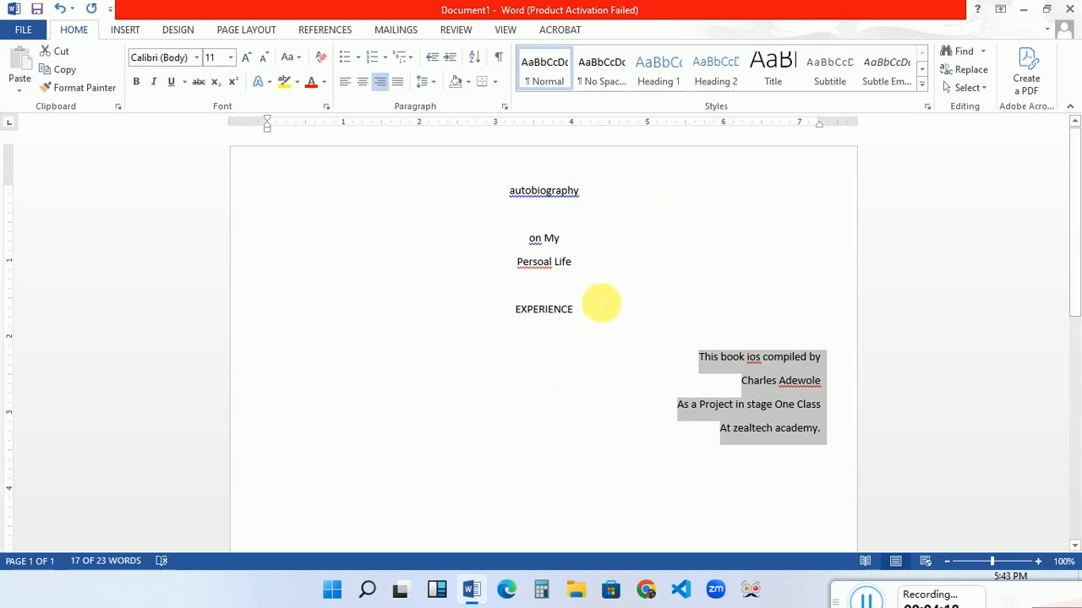
{"action": "left_click", "coordinate": [576, 310]}
{"action": "left_click_drag", "start_coordinate": [576, 310], "coordinate": [430, 186]}
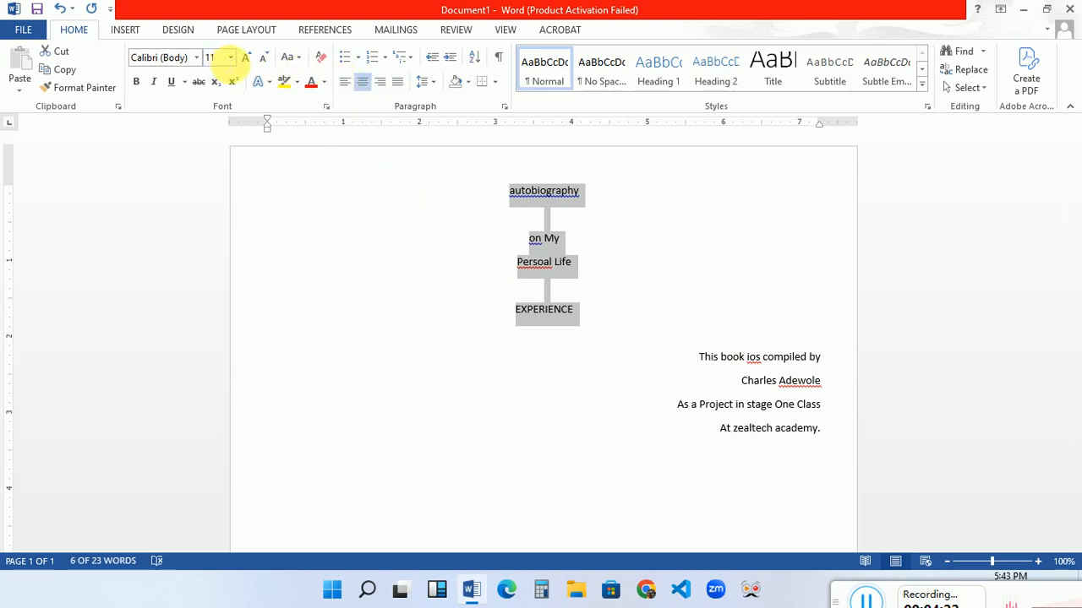
- Set the selected title lines to 72 pt font size
{"action": "left_click", "coordinate": [229, 59]}
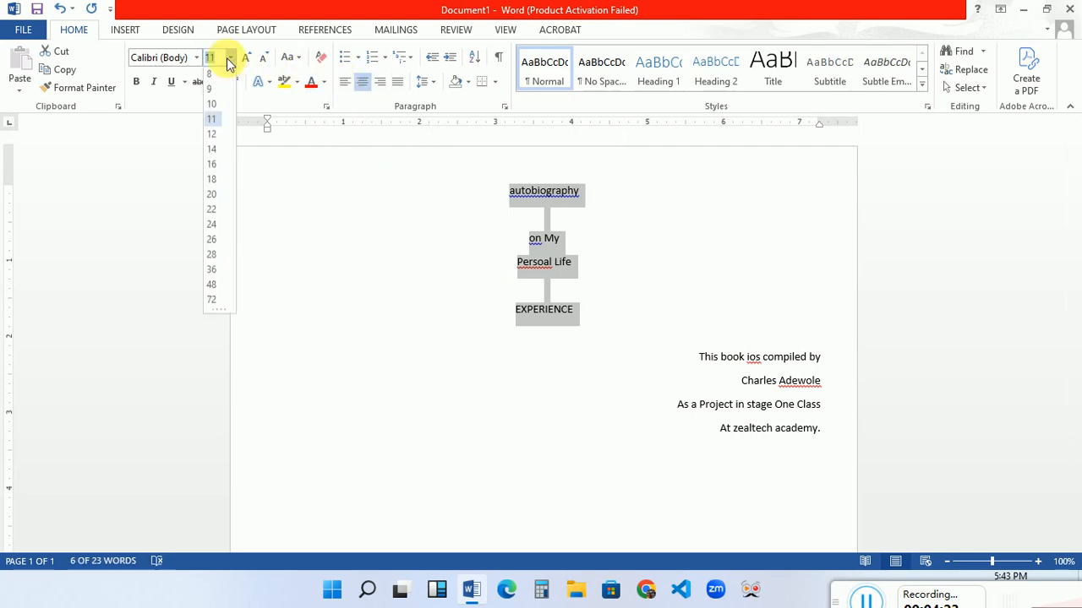
{"action": "left_click", "coordinate": [213, 302]}
{"action": "left_click", "coordinate": [514, 419]}
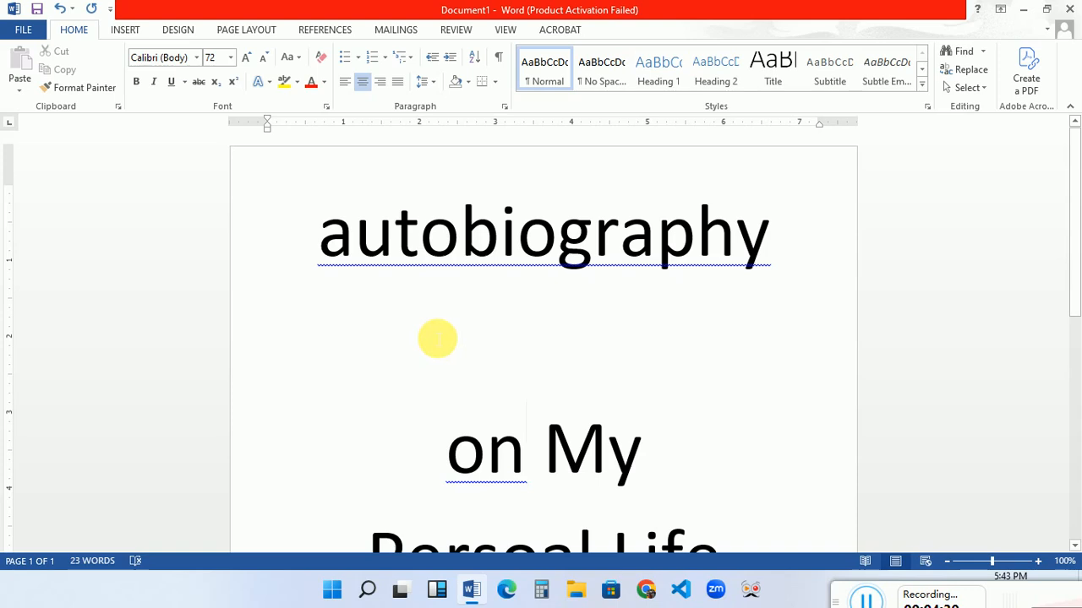
- Correct 'autobiography' to 'Autobiography' using the spelling suggestion
{"action": "right_click", "coordinate": [444, 272]}
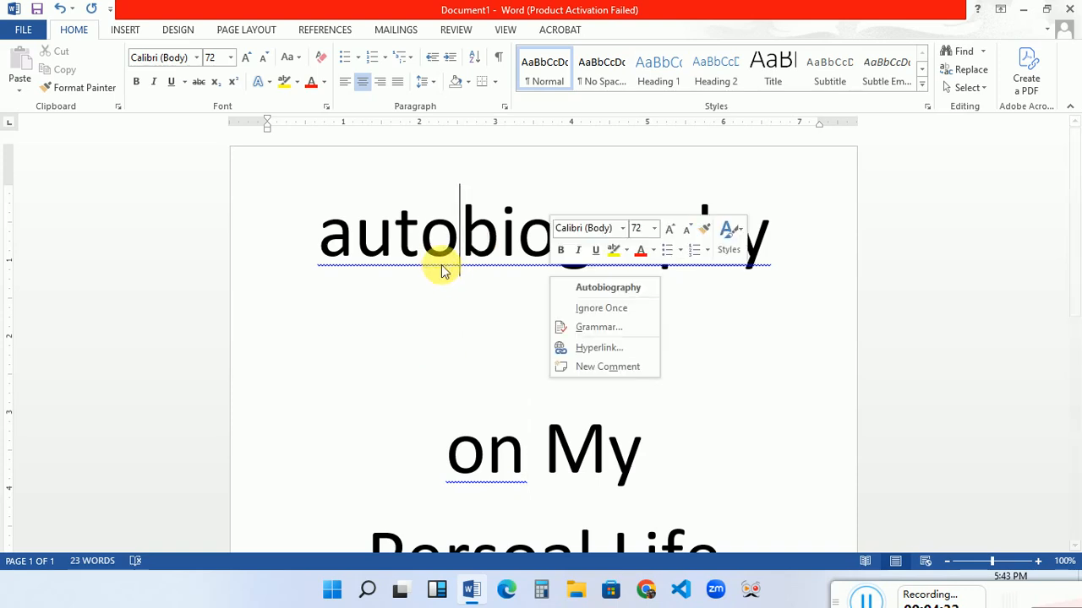
{"action": "left_click", "coordinate": [605, 287]}
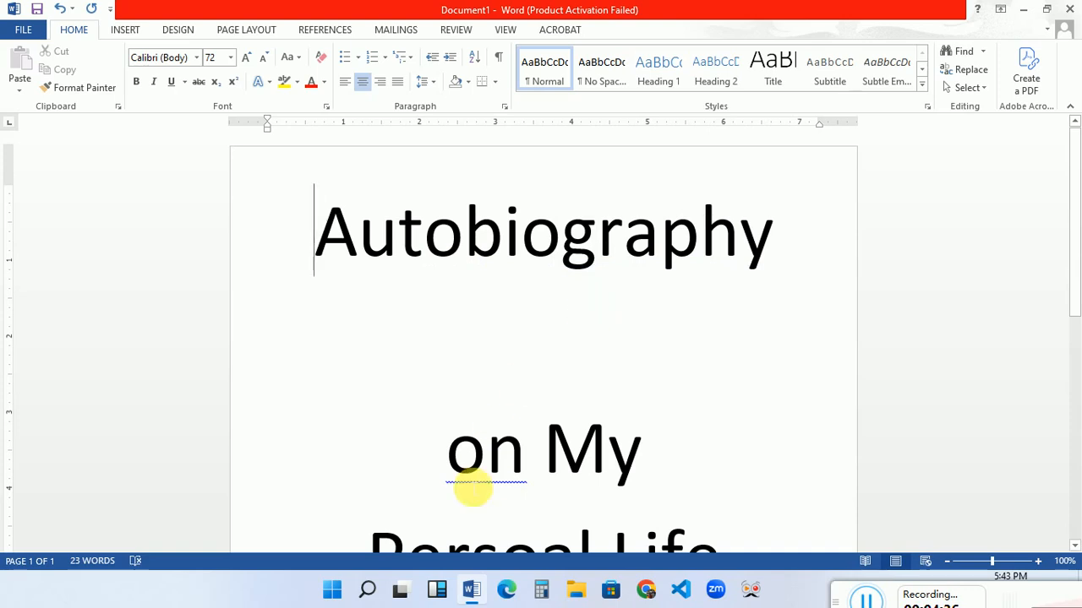
{"action": "right_click", "coordinate": [490, 480]}
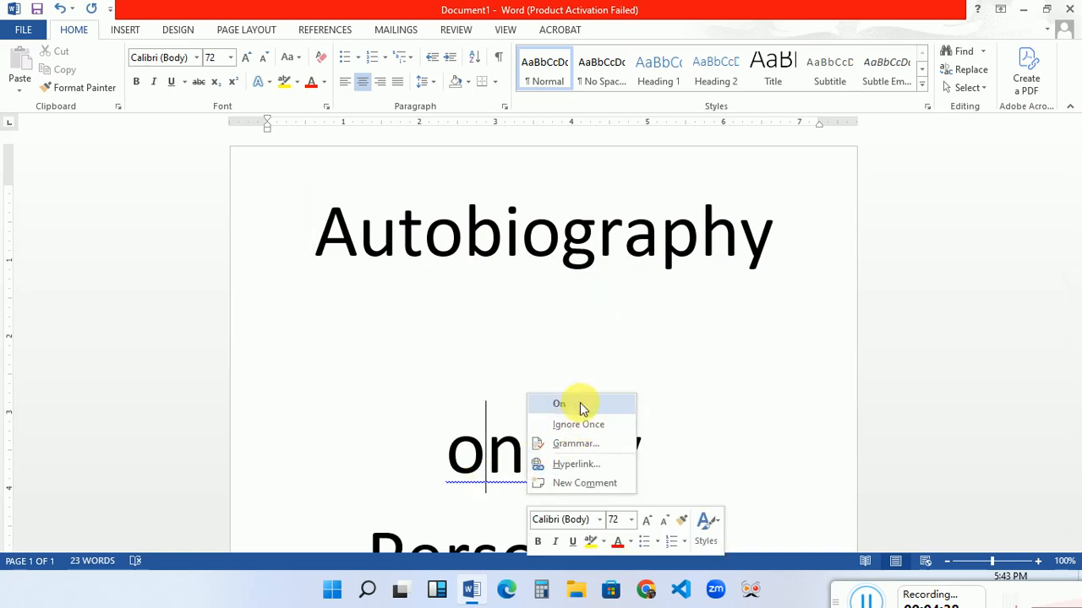